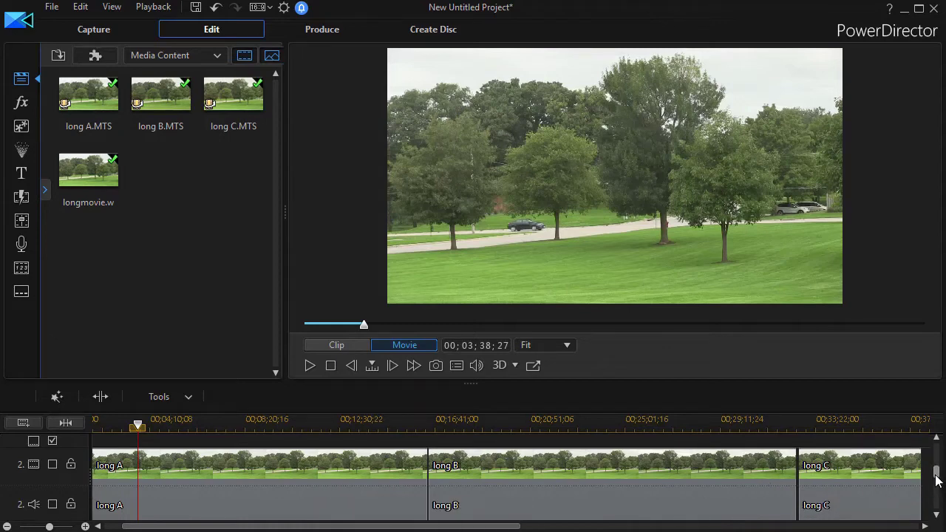
Step: Finish lining up long A, long B and long C end to end on track 2
drag(936, 480, 938, 448)
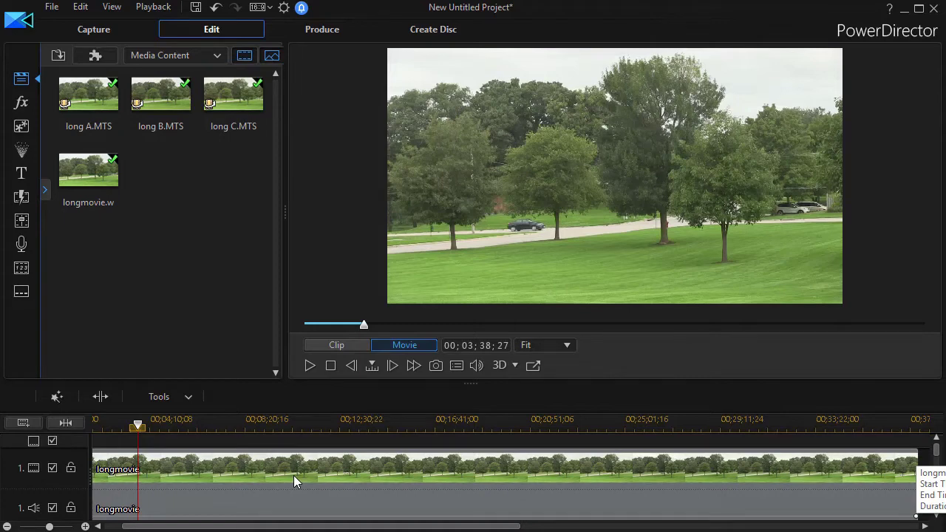
Step: Select the longmovie clip on track 1 and play the whole project in the Movie preview
click(400, 484)
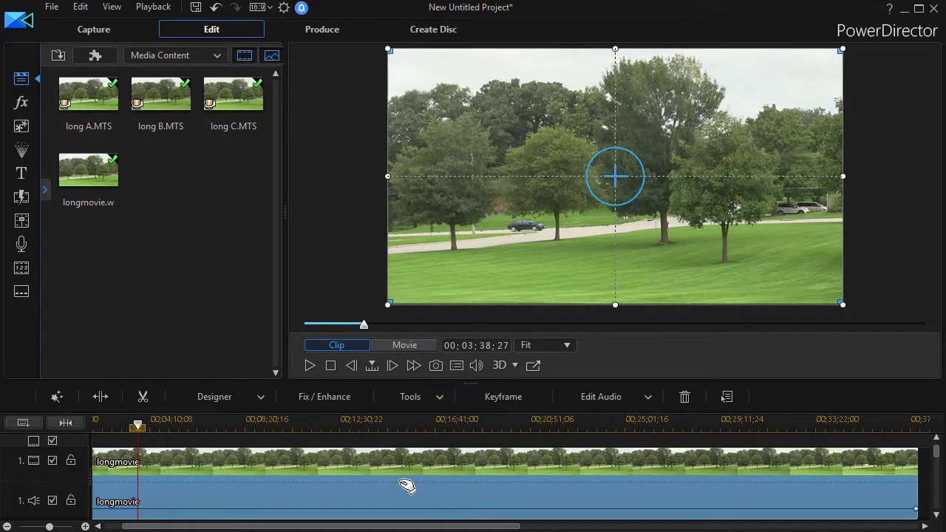
click(414, 345)
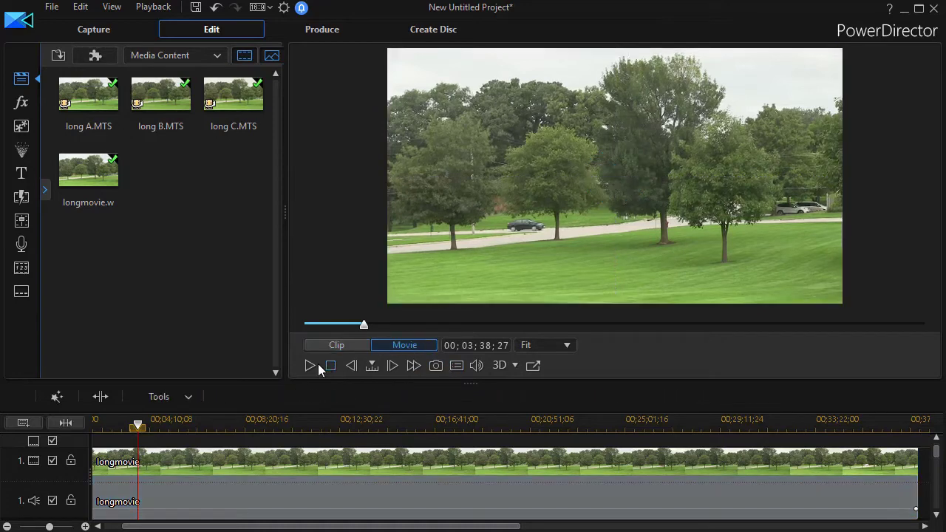
click(309, 365)
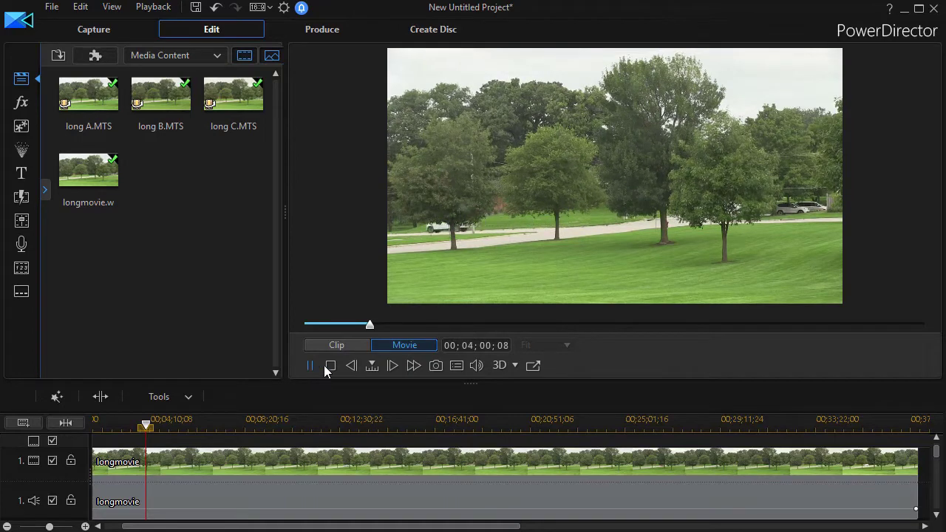
Step: Stop playback and bring up Power Tools settings for the selected longmovie clip
click(334, 365)
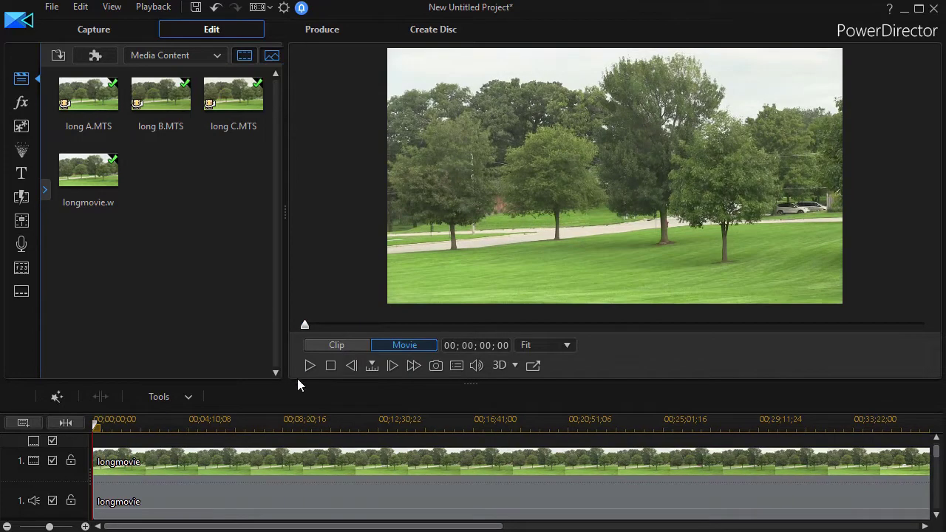
click(357, 480)
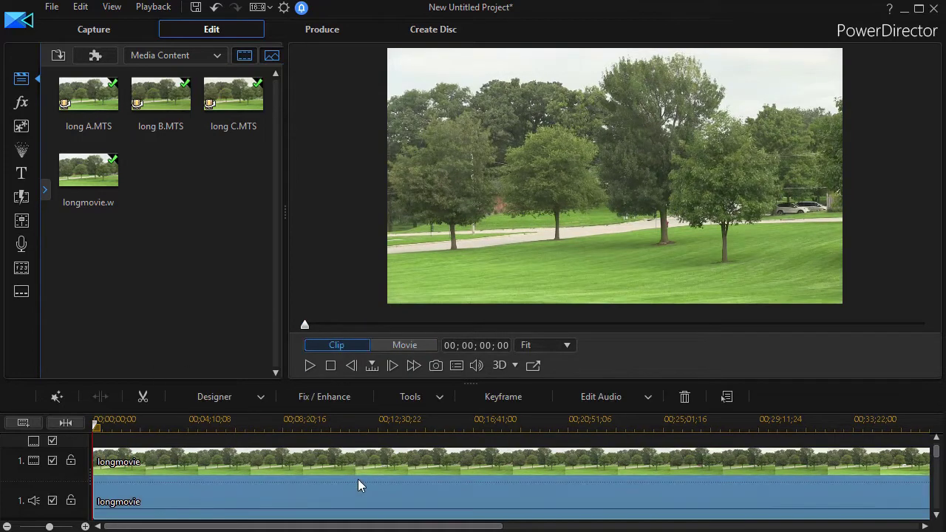
click(428, 400)
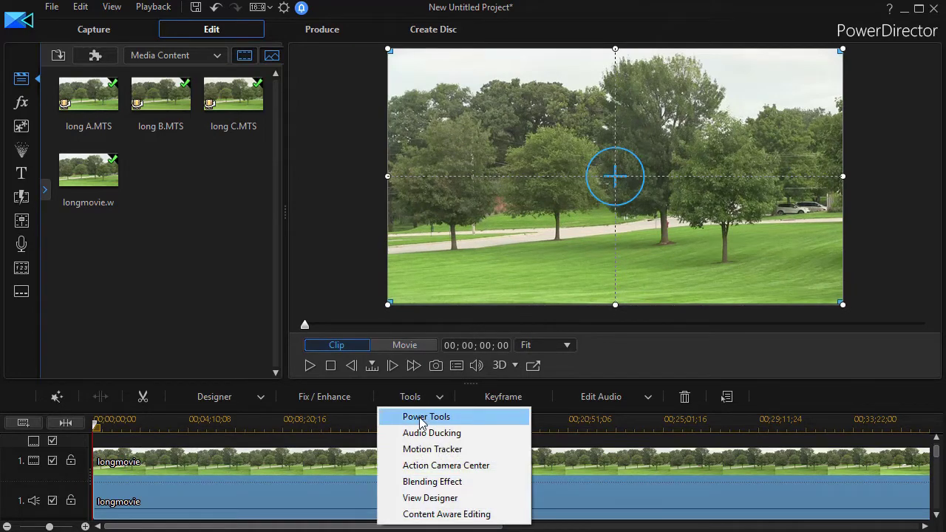
click(424, 418)
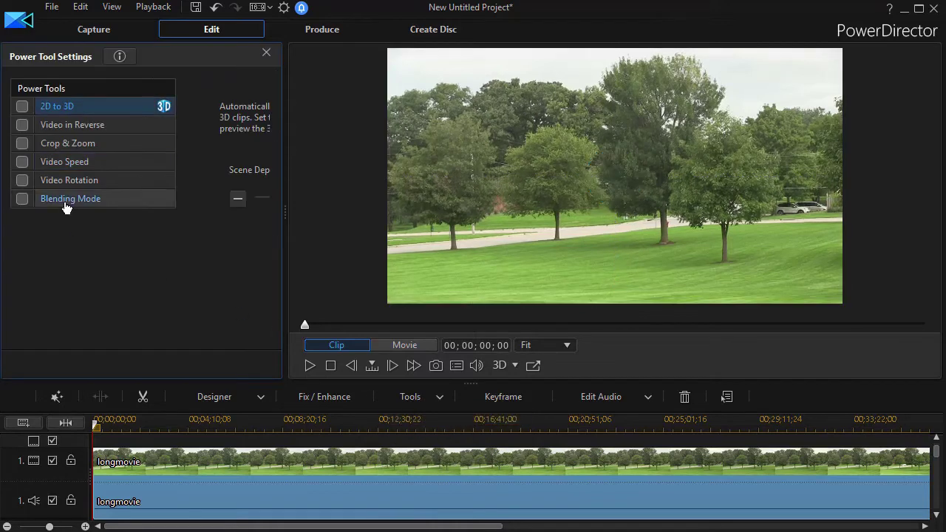
Step: Enable Video Speed for longmovie, widen the panel, and launch the Video Speed Designer
click(23, 166)
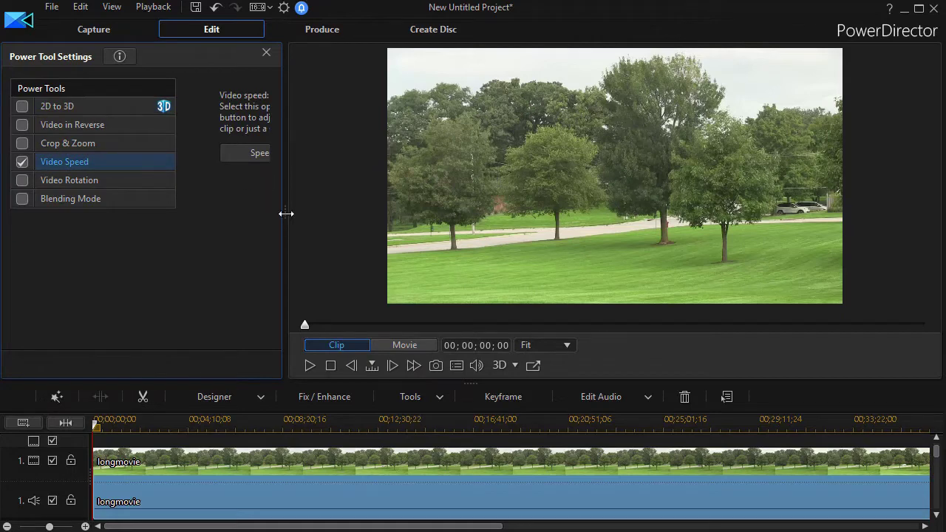
drag(286, 213, 387, 214)
click(289, 159)
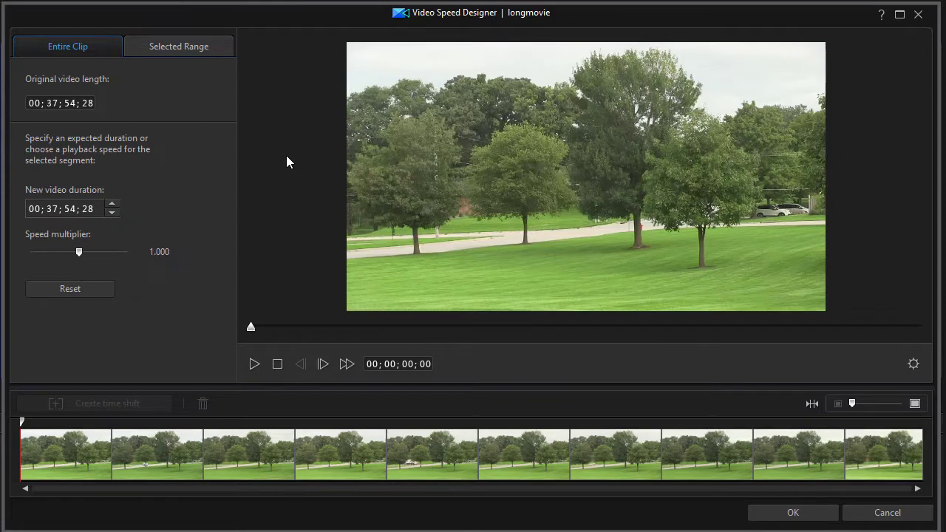
Step: Bring up the Video Speed Designer and its audio Settings dialog for longmovie
click(194, 50)
click(913, 364)
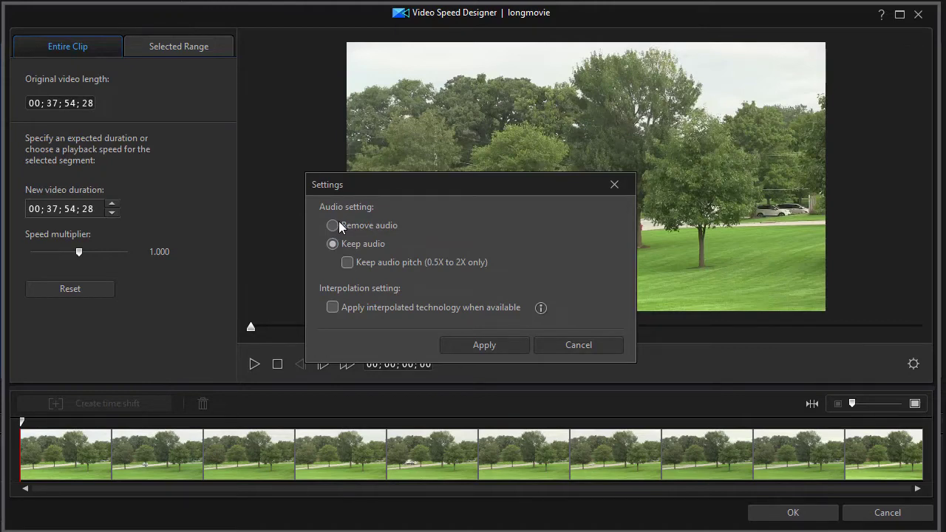
Step: Switch the speed audio option from Keep audio to Remove audio, after reviewing interpolation info, and apply
click(353, 266)
click(540, 309)
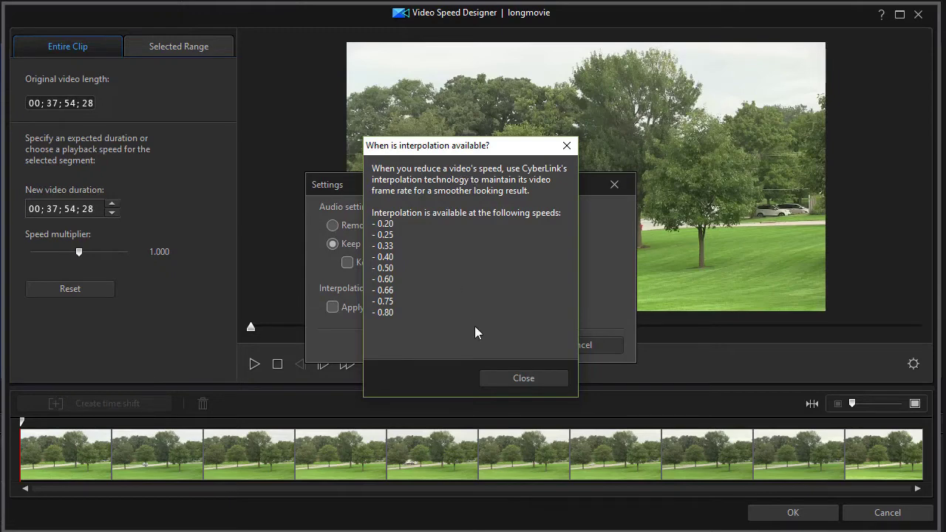
click(527, 379)
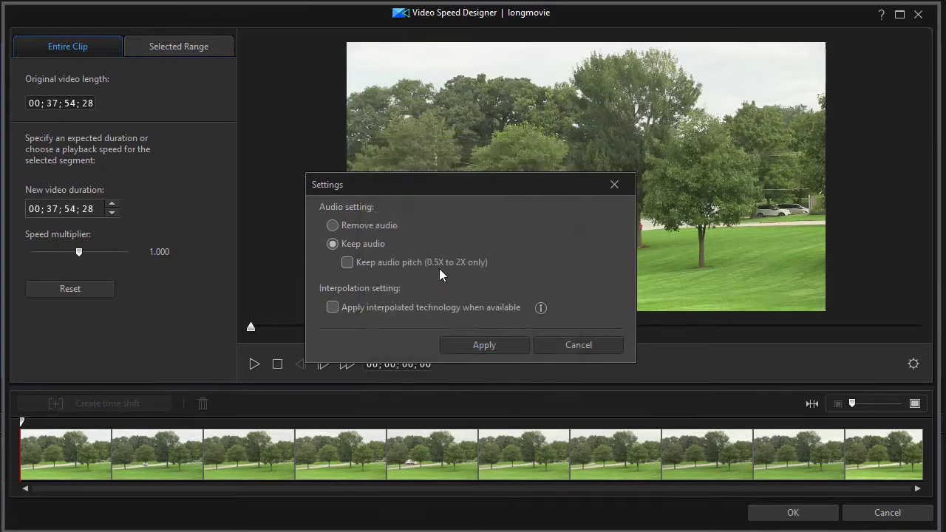
click(336, 222)
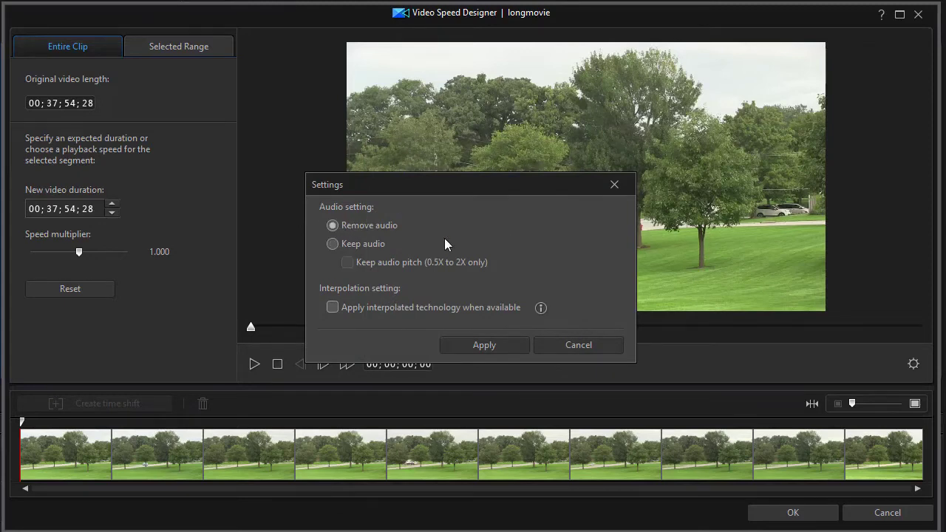
click(497, 344)
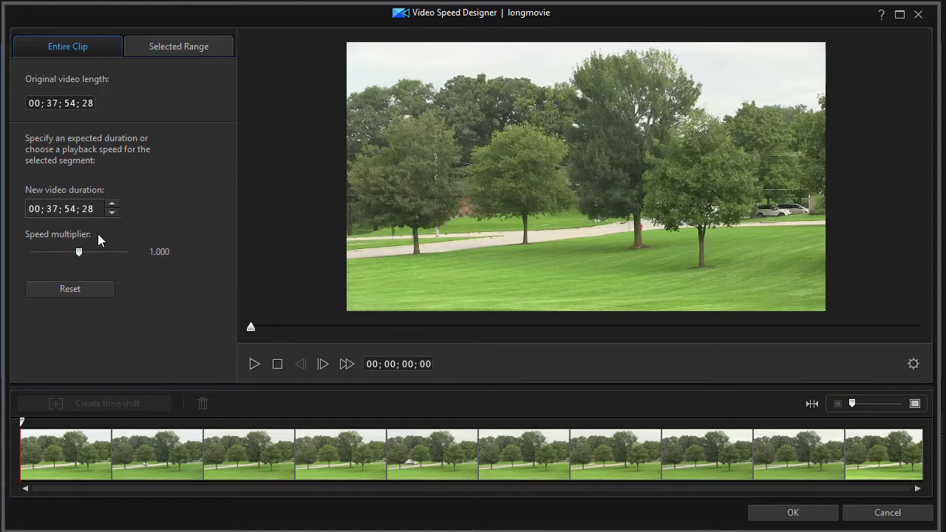
Step: Set the new video duration to 10 minutes (speed 3.786) and play the preview
click(54, 208)
text(10)
mouse_move(164, 254)
click(254, 365)
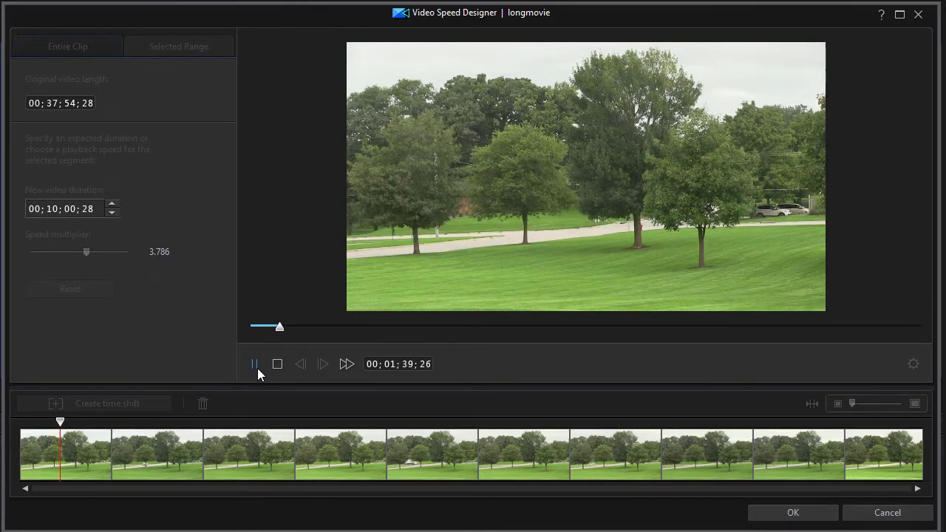
Step: Change the speed multiplier to 7 (duration 00;05;24;29) and preview the result
click(279, 364)
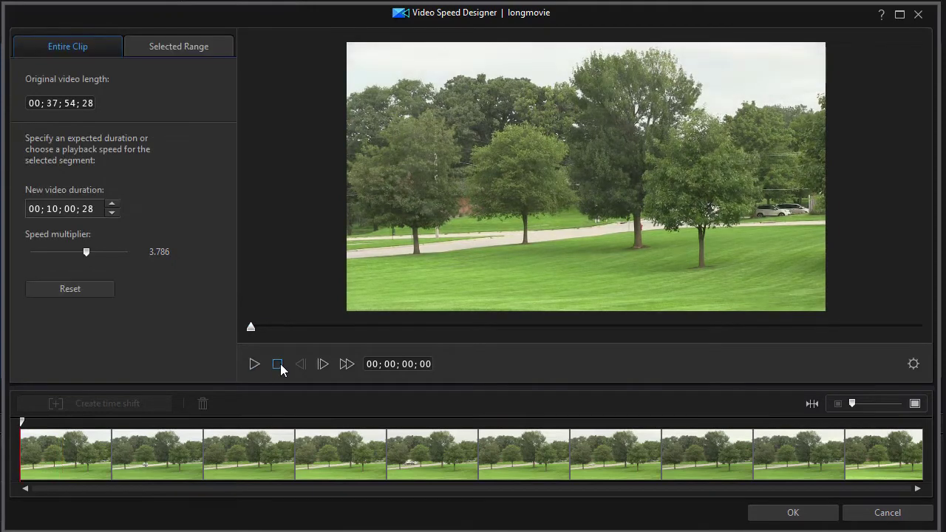
click(58, 208)
drag(146, 252, 172, 251)
text(7)
key(Return)
click(255, 365)
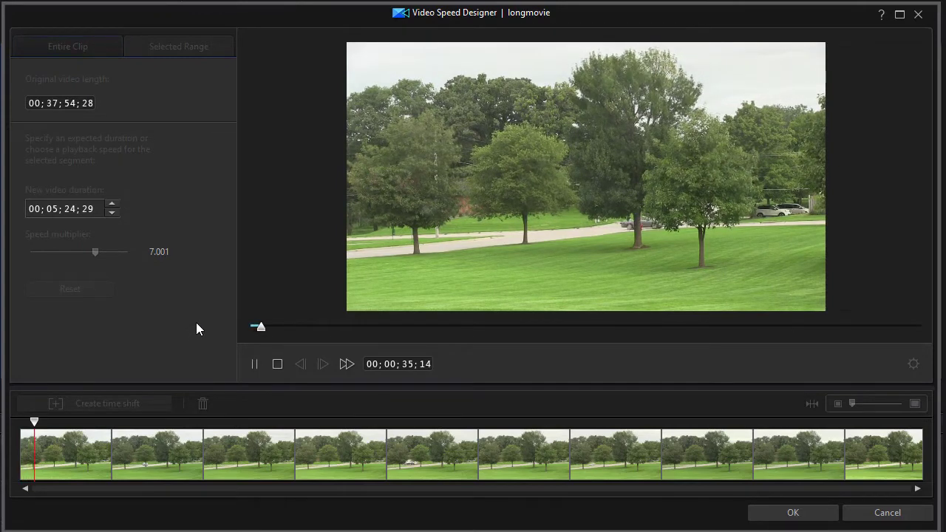
click(277, 366)
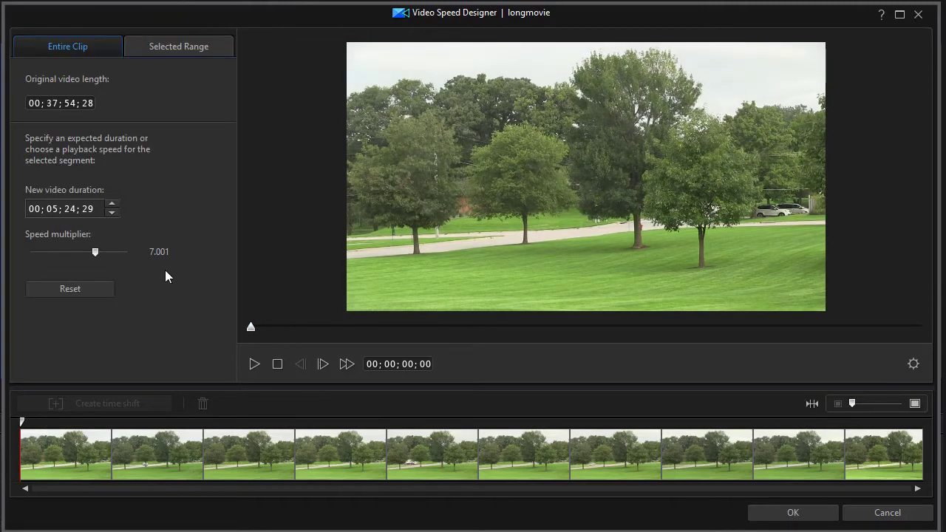
Step: Enter a 10x speed multiplier (00;03;47;14), then play and rewind the preview
drag(147, 250, 176, 244)
text(10)
key(Return)
click(254, 364)
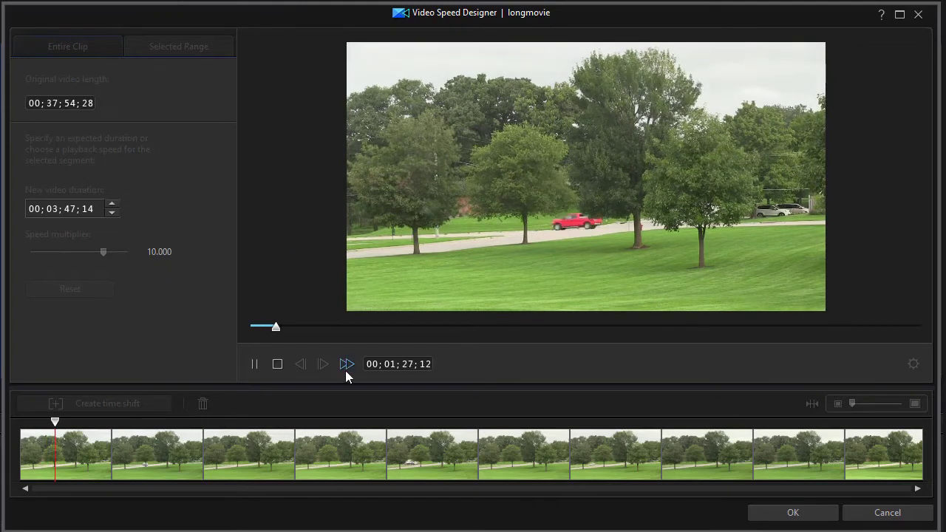
click(274, 364)
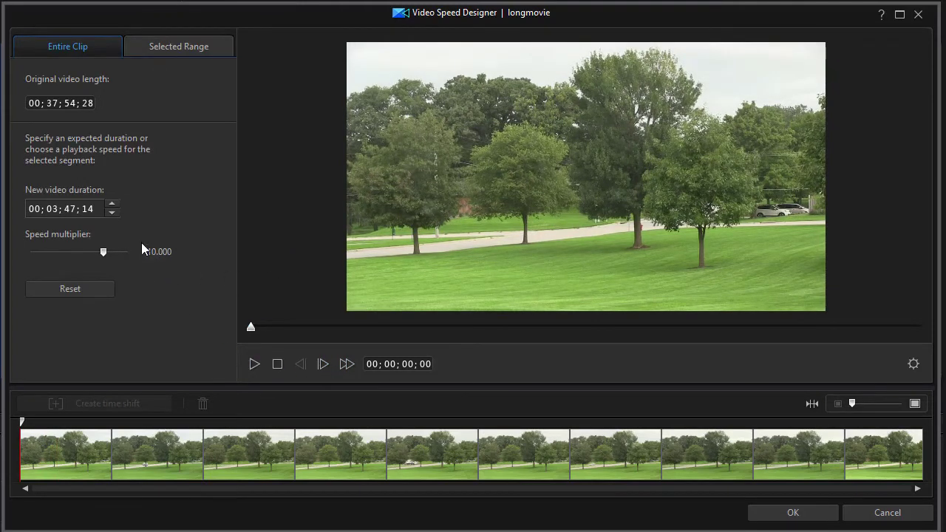
Step: Set the speed multiplier to 15 for a 00;02;31;19 clip and play the preview
double_click(149, 252)
text(15)
key(Return)
click(254, 364)
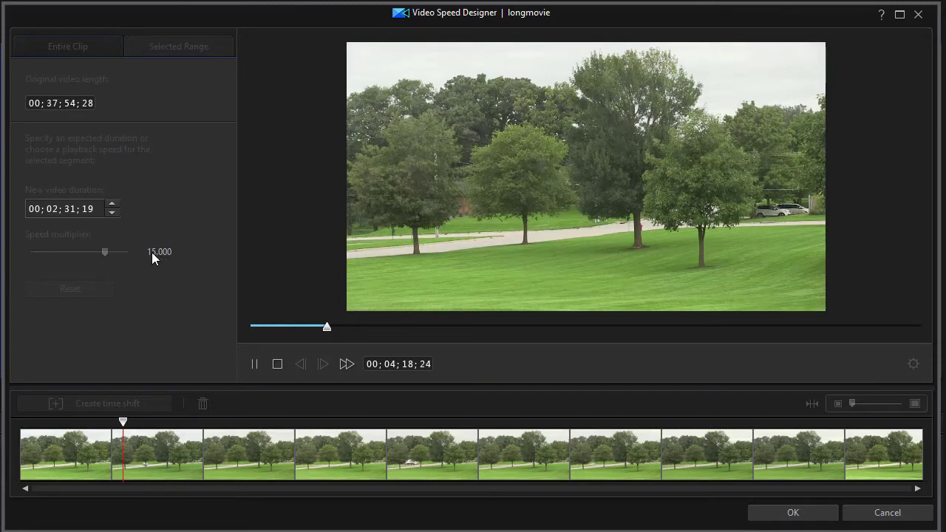
Step: Settle on an 8x multiplier (00;04;44;10), preview it, and confirm with OK
click(275, 363)
drag(148, 252, 210, 254)
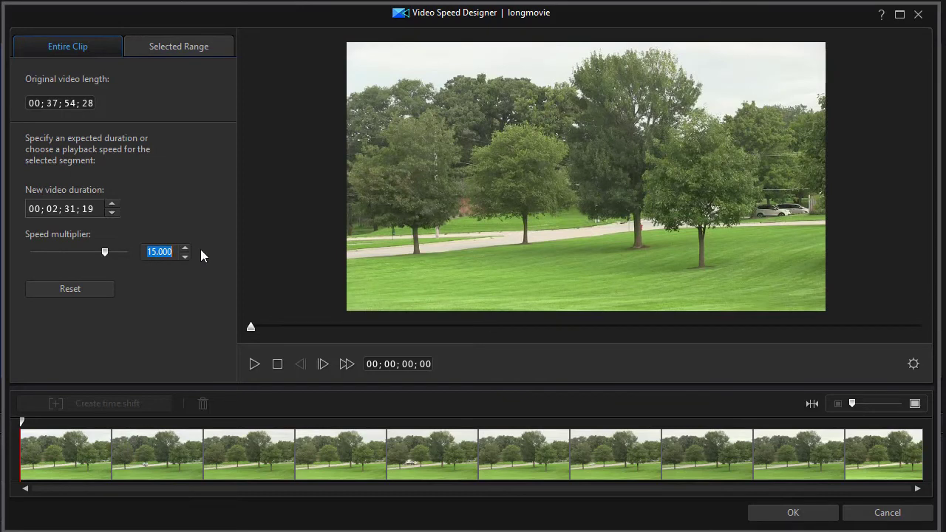
text(8)
click(254, 364)
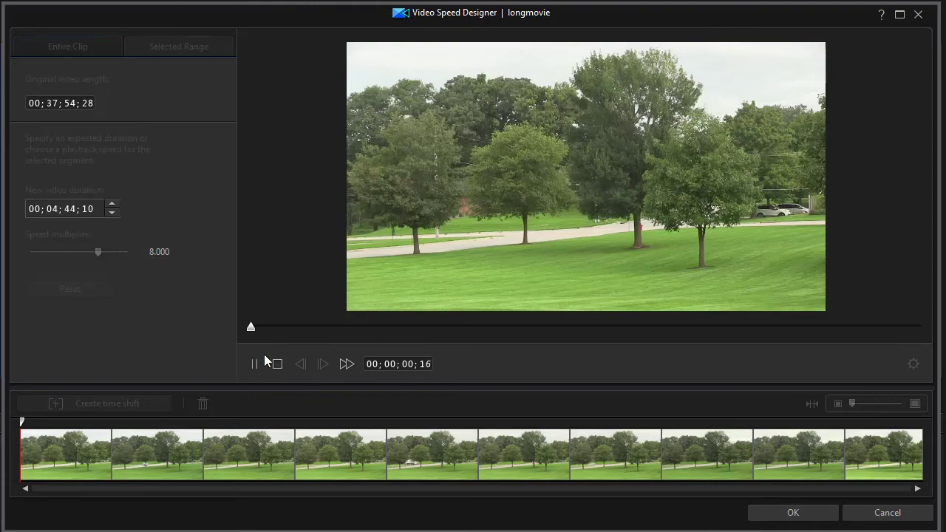
click(817, 515)
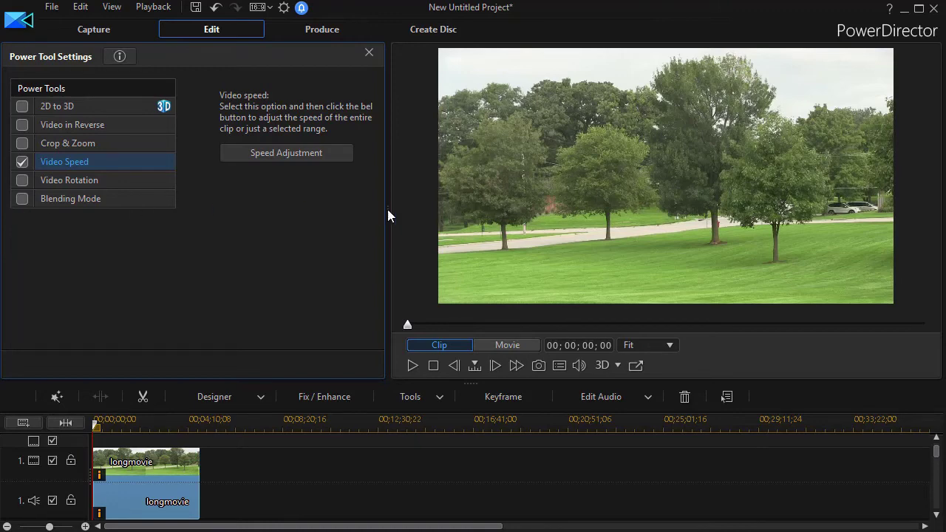
Step: Narrow the Power Tool settings panel and play the 8x time-lapse preview, stopping at 00;00;12;02
drag(390, 210, 285, 211)
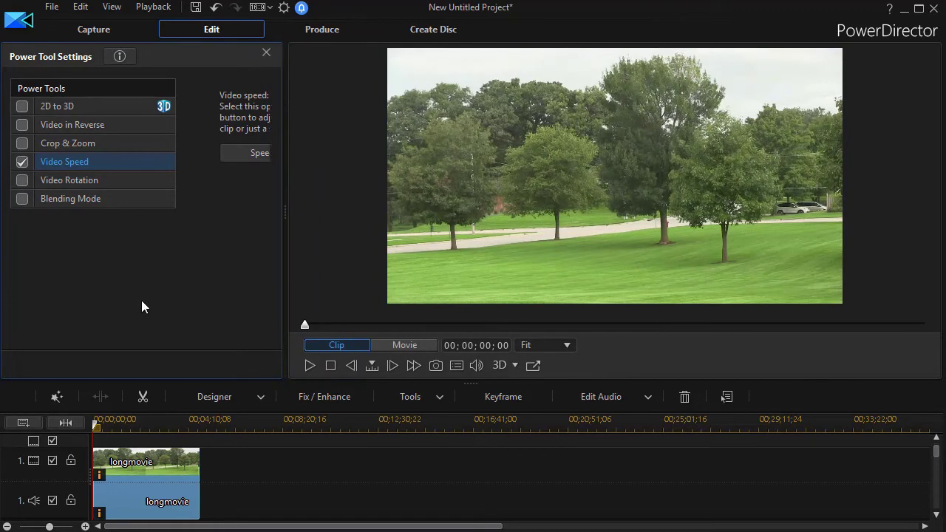
click(309, 365)
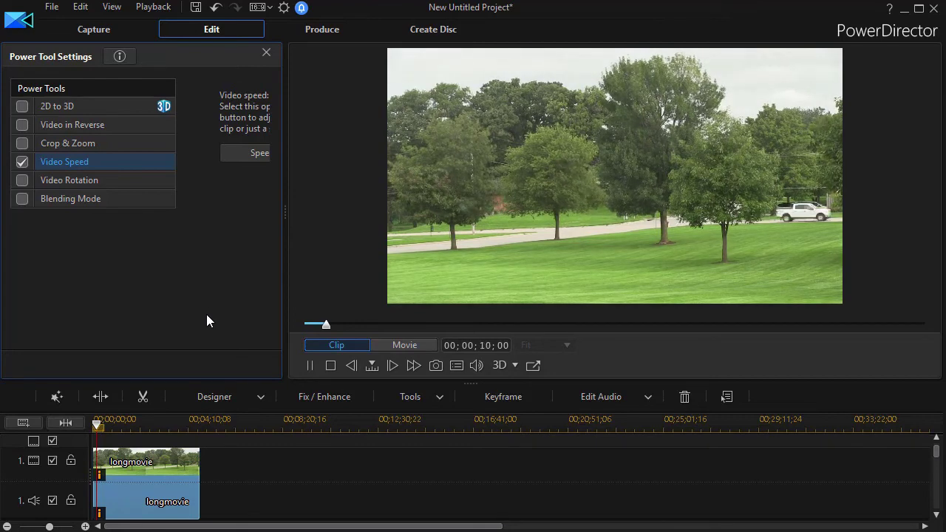
click(309, 367)
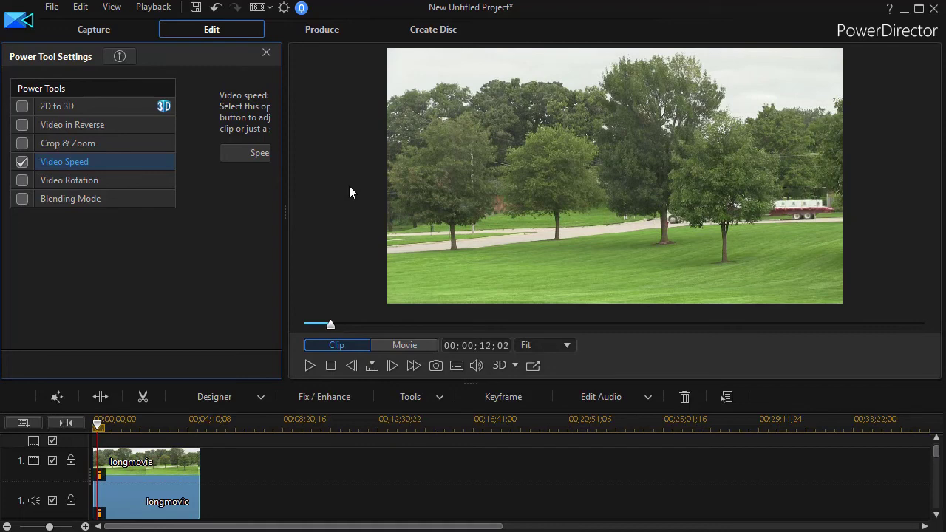